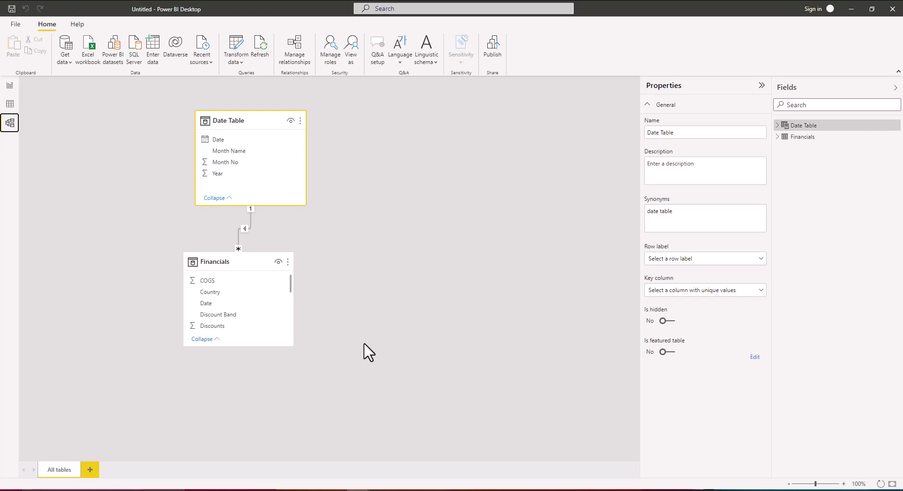
Step: Look over the finished Financial Analysis2 dashboard in its own window, then return to the untitled report
{"action": "mouse_move", "coordinate": [359, 484]}
{"action": "left_click", "coordinate": [326, 476]}
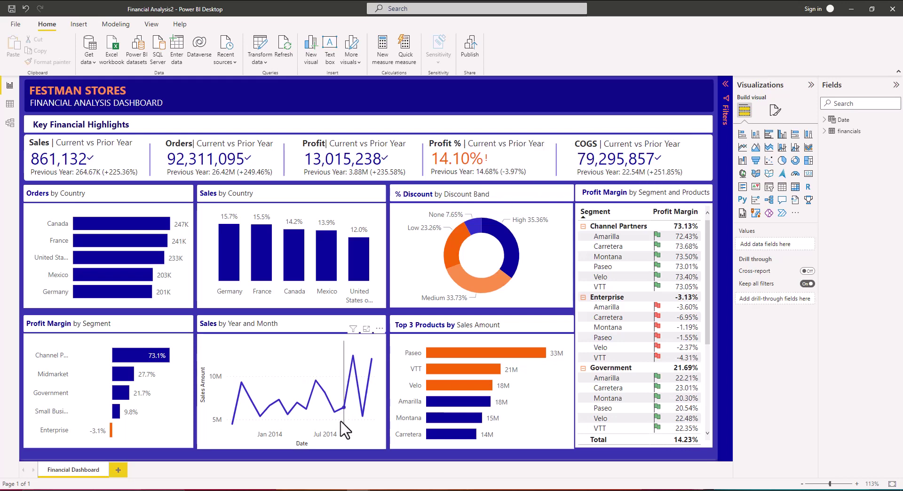
{"action": "mouse_move", "coordinate": [348, 490]}
{"action": "left_click", "coordinate": [402, 465]}
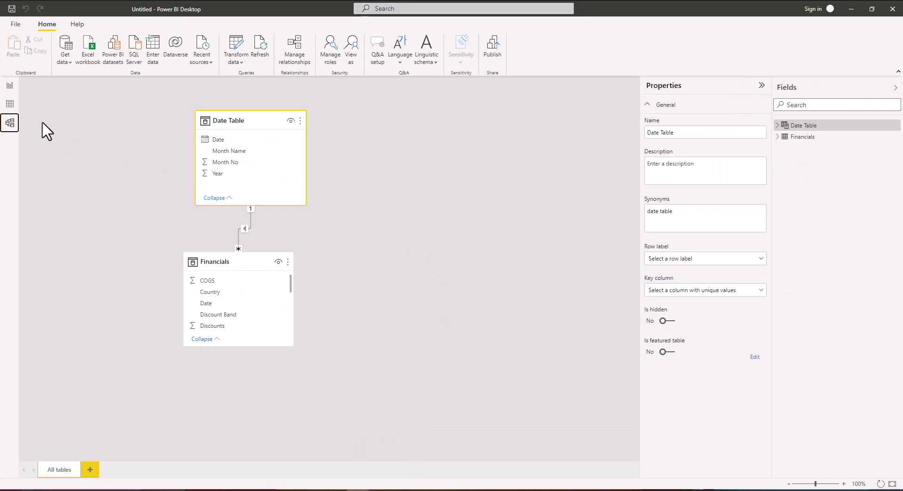
Step: Create an empty table named Analysis from the report view and load it into the model
{"action": "left_click", "coordinate": [9, 86]}
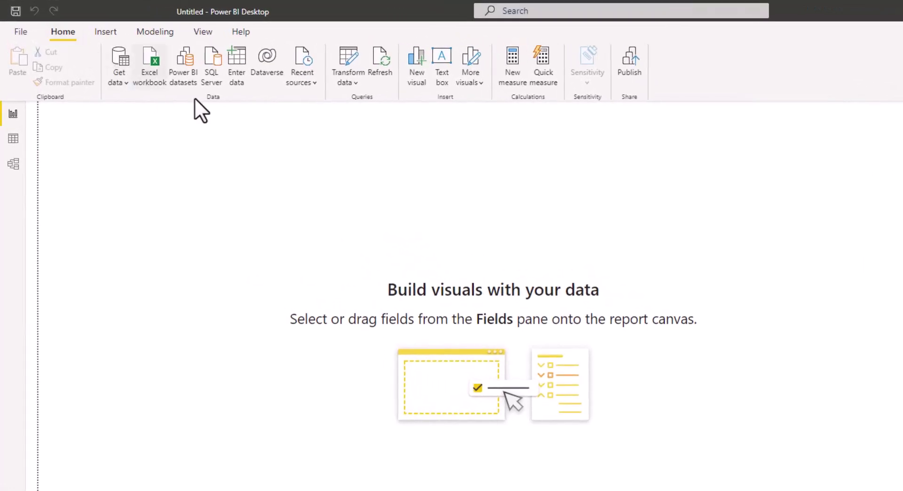
{"action": "left_click", "coordinate": [238, 70]}
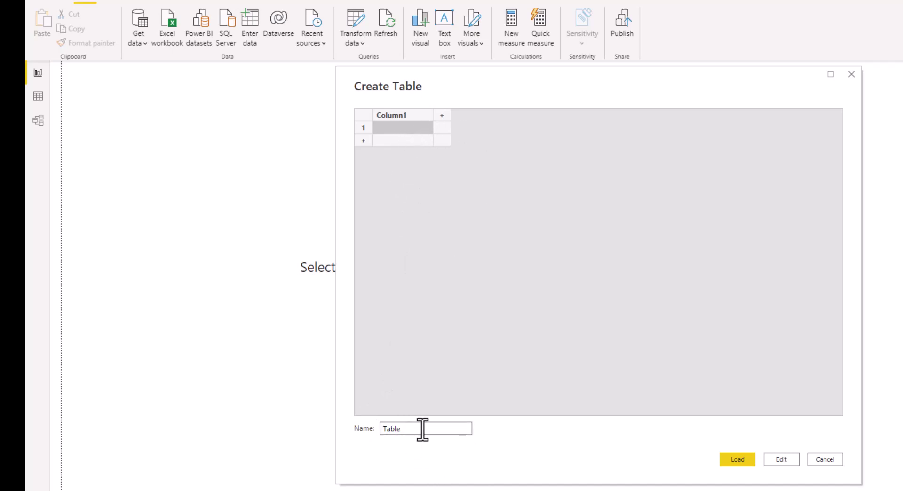
{"action": "left_click_drag", "start_coordinate": [422, 429], "coordinate": [381, 430]}
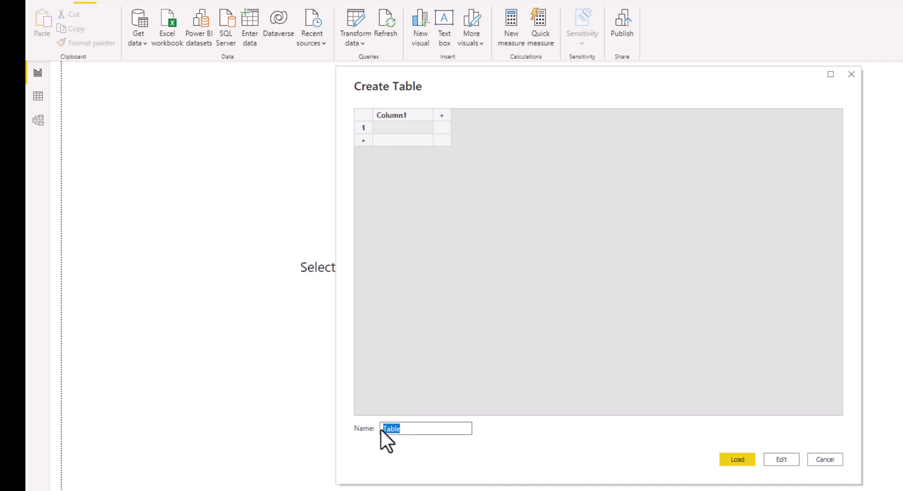
{"action": "type", "text": "Analysis"}
{"action": "left_click", "coordinate": [740, 462]}
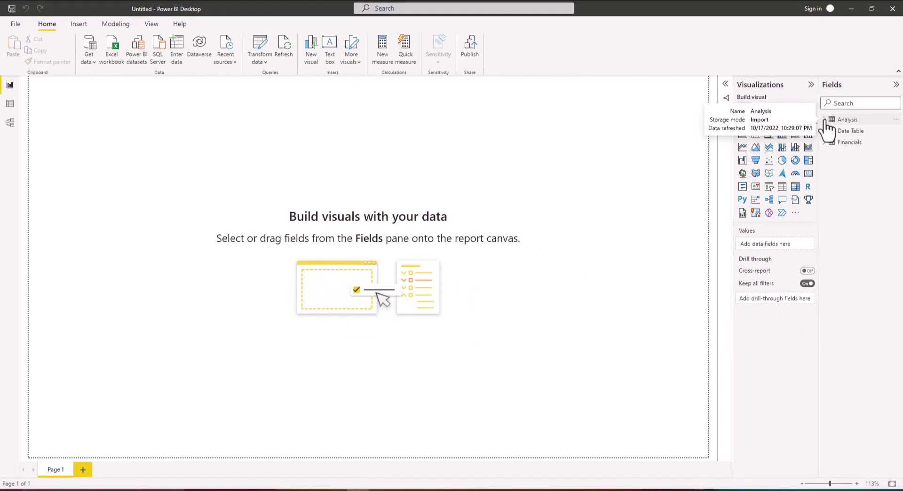
Step: Start a new measure in the Analysis table and name it Sales Amount
{"action": "left_click", "coordinate": [854, 123]}
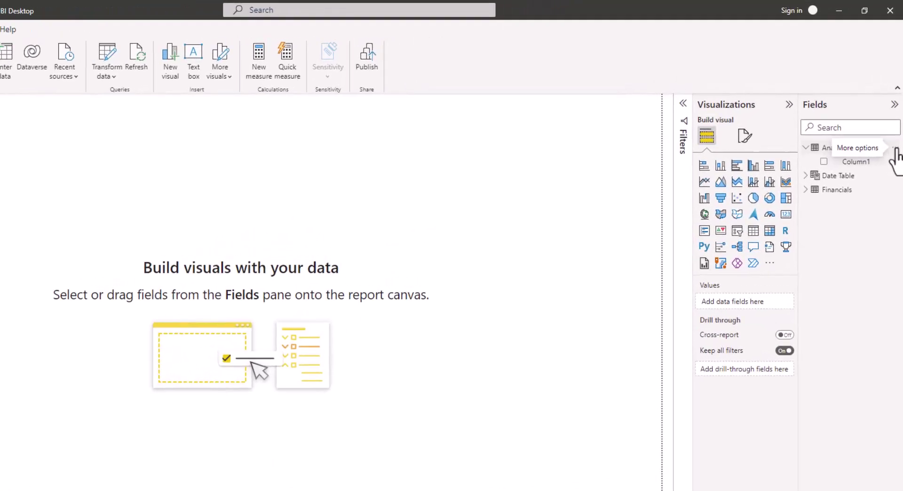
{"action": "left_click", "coordinate": [895, 153]}
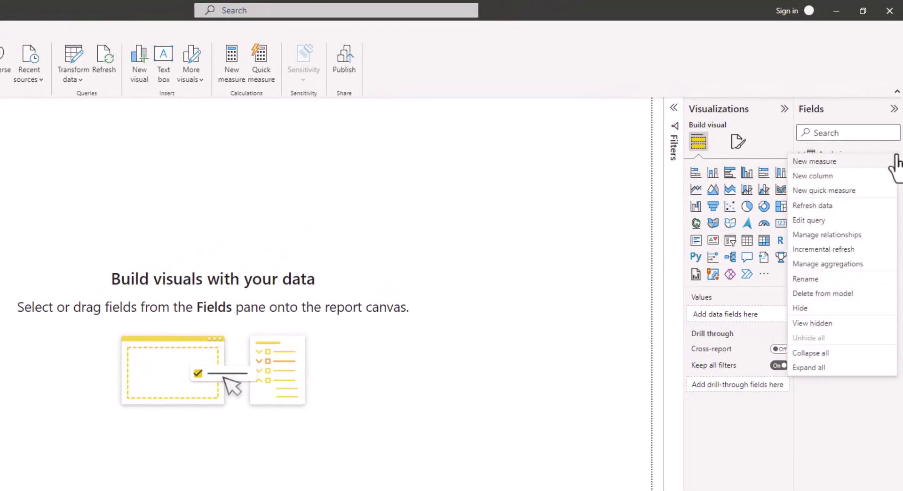
{"action": "left_click", "coordinate": [817, 162]}
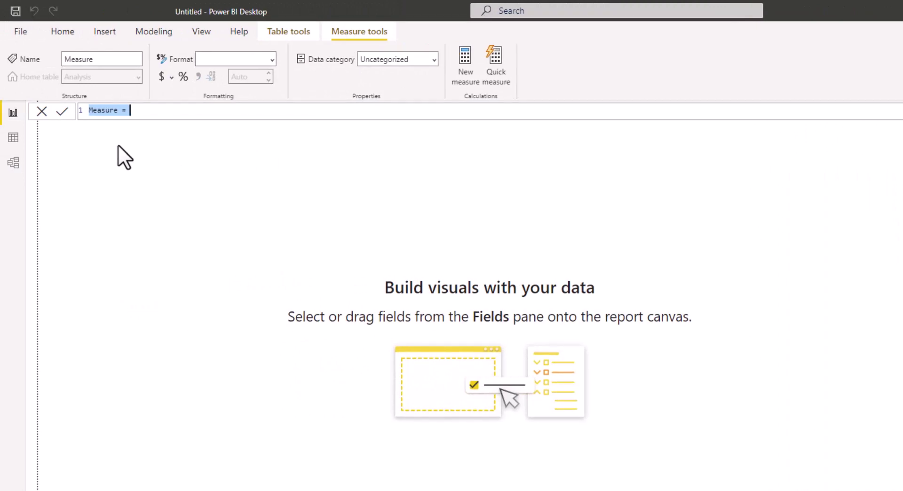
{"action": "left_click", "coordinate": [124, 114]}
{"action": "double_click", "coordinate": [102, 110]}
{"action": "type", "text": "Sales Amount"}
{"action": "left_click", "coordinate": [186, 111]}
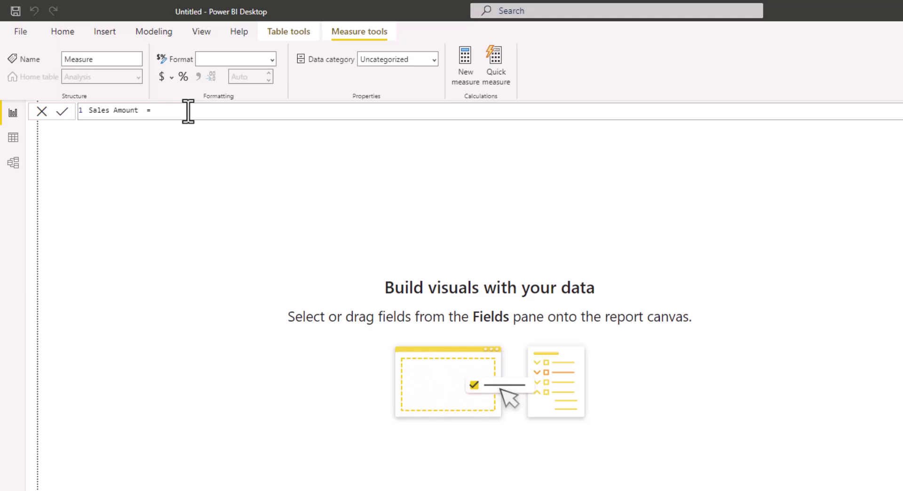
Step: Define the Sales Amount measure as SUM(Financials[Net Sales]) and commit the formula
{"action": "type", "text": "sum"}
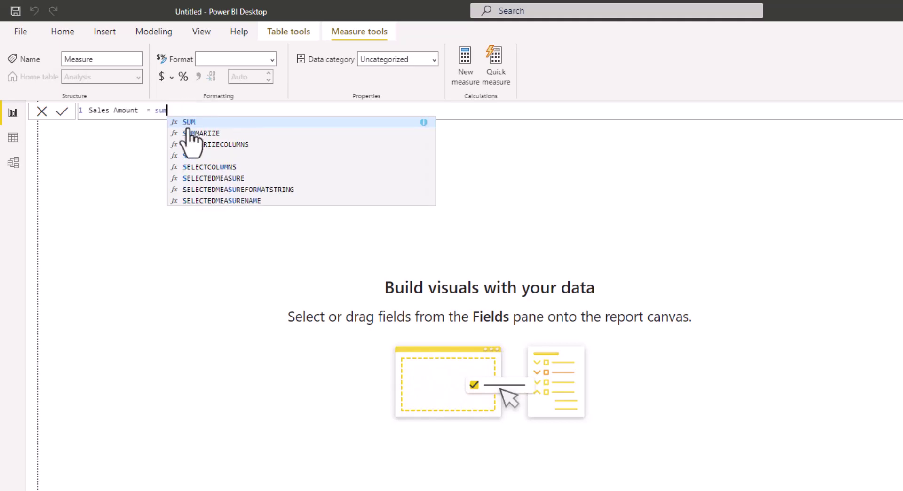
{"action": "key", "text": "Tab"}
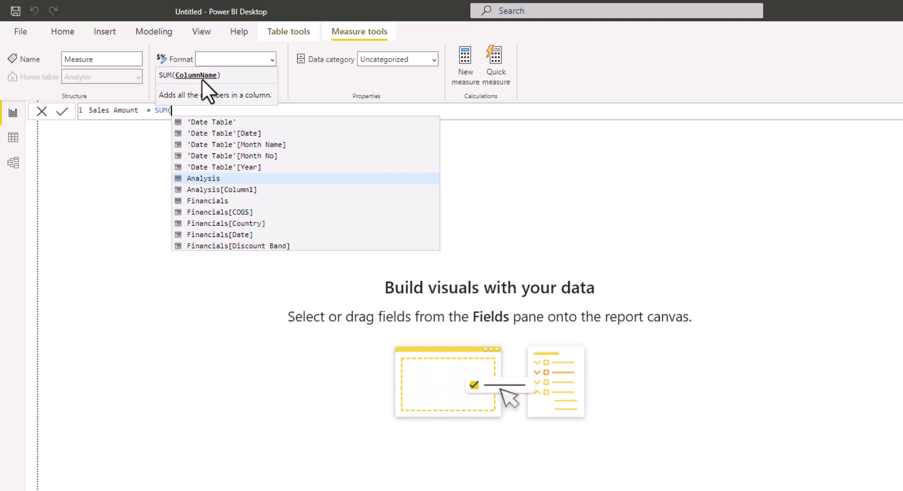
{"action": "scroll", "coordinate": [272, 226], "scroll_direction": "down", "scroll_amount": 3}
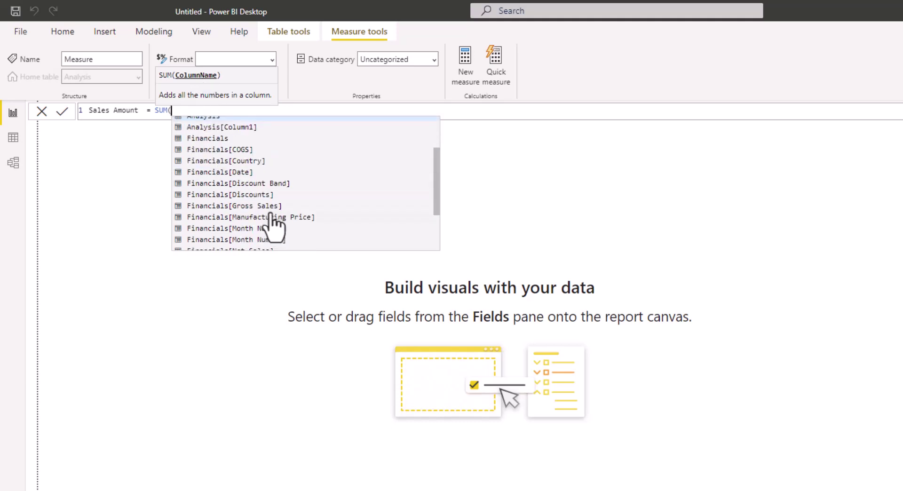
{"action": "double_click", "coordinate": [264, 220]}
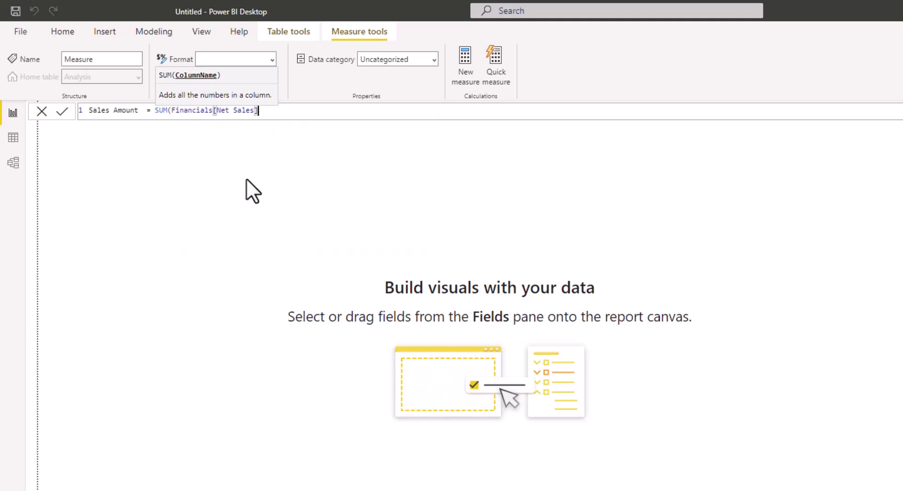
{"action": "type", "text": ")"}
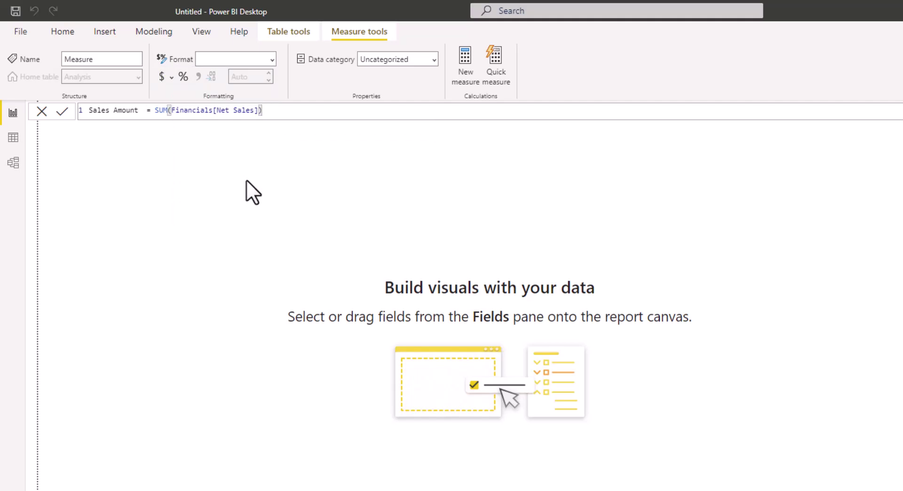
{"action": "key", "text": "Return"}
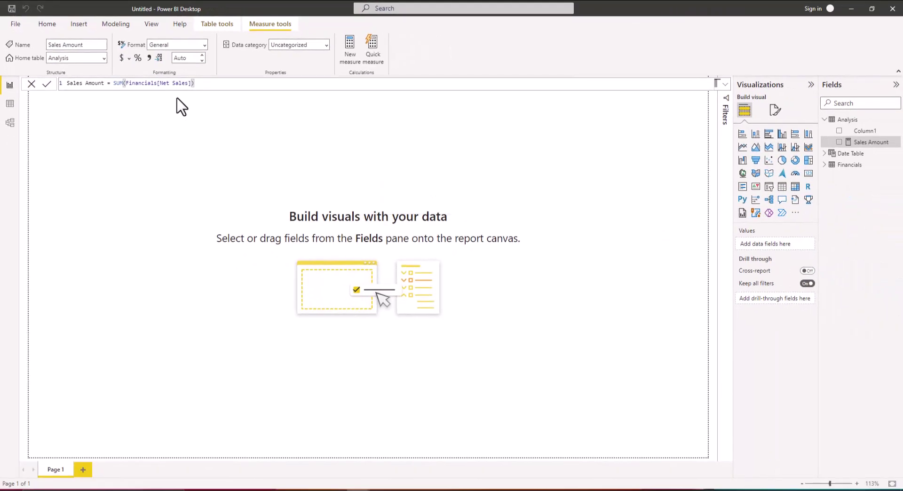
Step: Apply the thousands separator to Sales Amount and show the measure in a card visual on the page
{"action": "left_click", "coordinate": [150, 59]}
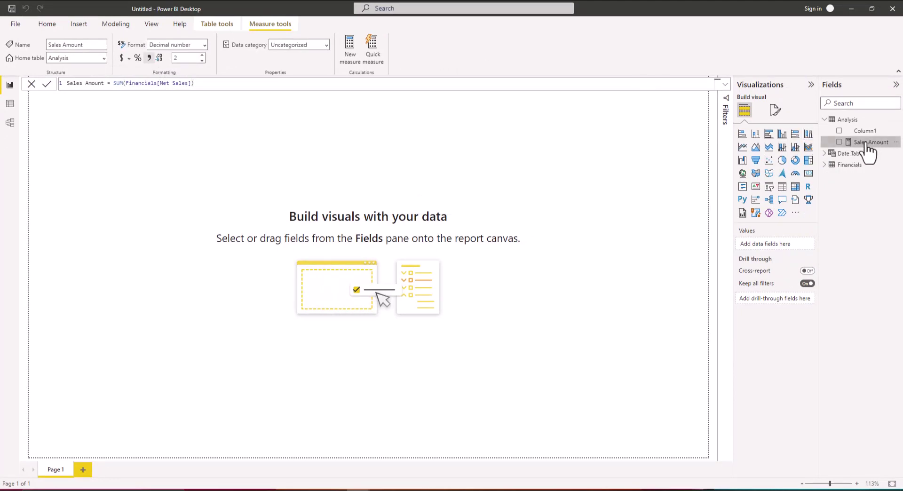
{"action": "left_click_drag", "start_coordinate": [870, 142], "coordinate": [258, 207]}
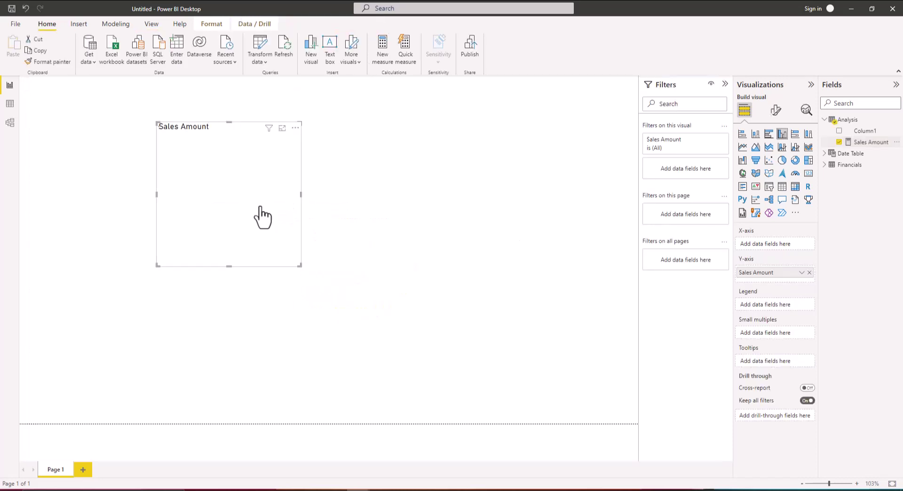
{"action": "left_click", "coordinate": [808, 174]}
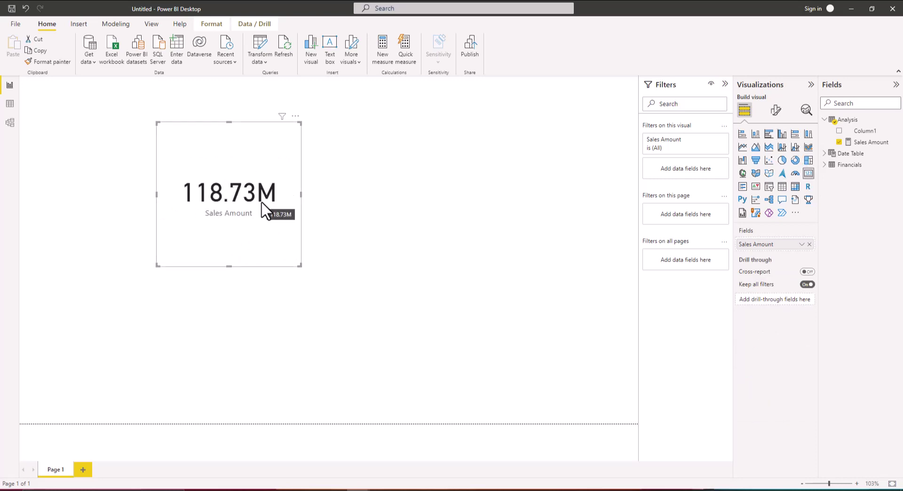
Step: Delete the placeholder Column1 from the Analysis table
{"action": "left_click", "coordinate": [896, 141]}
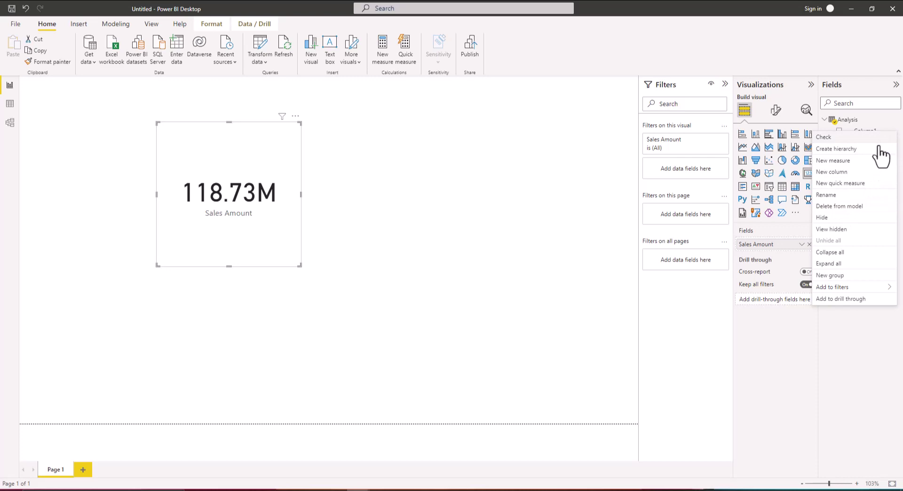
{"action": "left_click", "coordinate": [842, 208]}
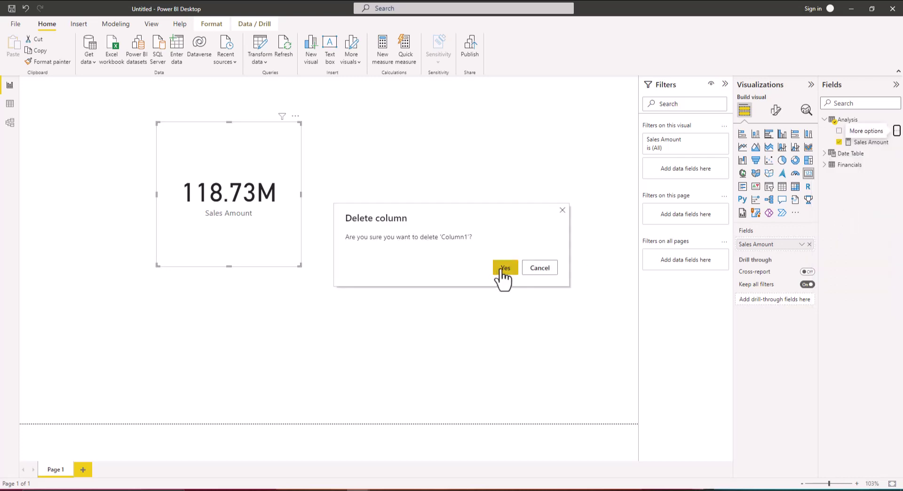
{"action": "left_click", "coordinate": [504, 269]}
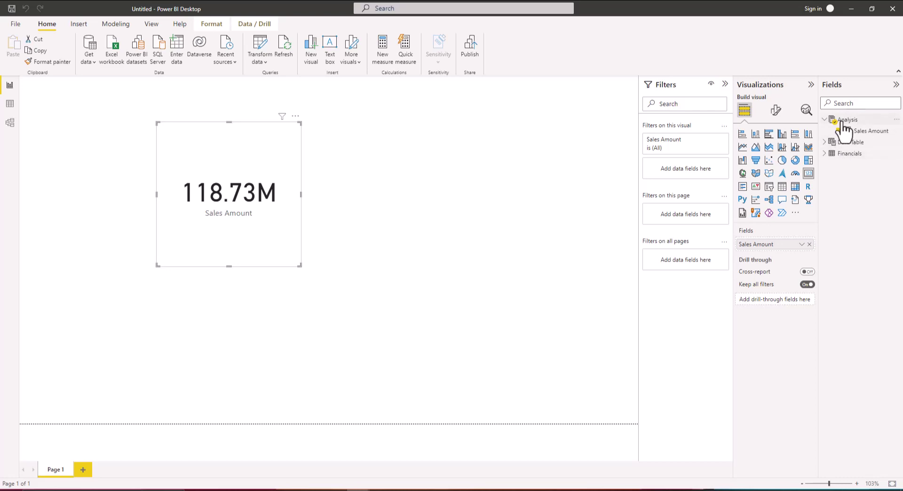
Step: Create a measure in the Analysis table with the formula Orders = SUM(Financials[Units Sold])
{"action": "mouse_move", "coordinate": [841, 123]}
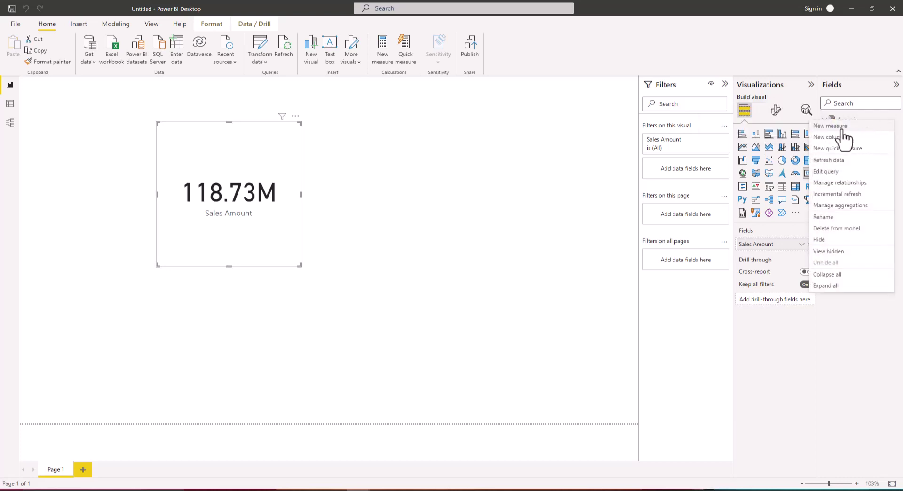
{"action": "key", "text": "Escape"}
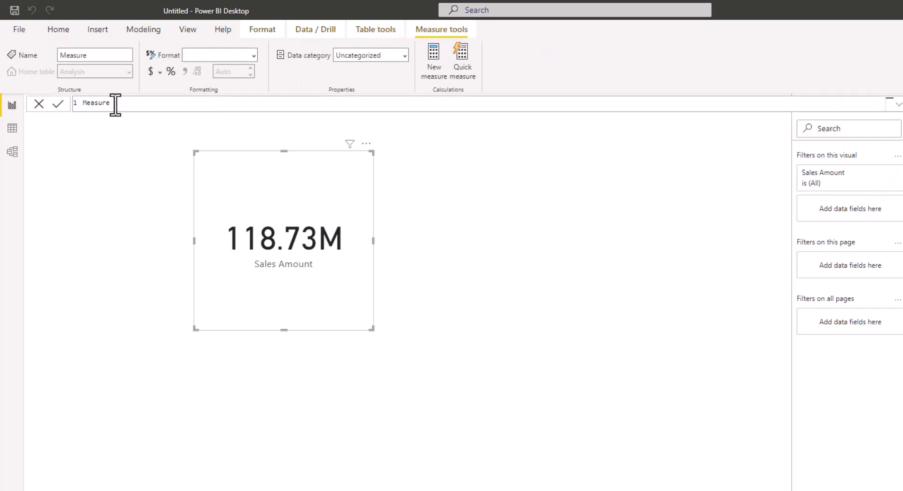
{"action": "left_click_drag", "start_coordinate": [114, 103], "coordinate": [82, 105]}
{"action": "type", "text": "Crders ="}
{"action": "left_click", "coordinate": [123, 102]}
{"action": "type", "text": "SUM(uni"}
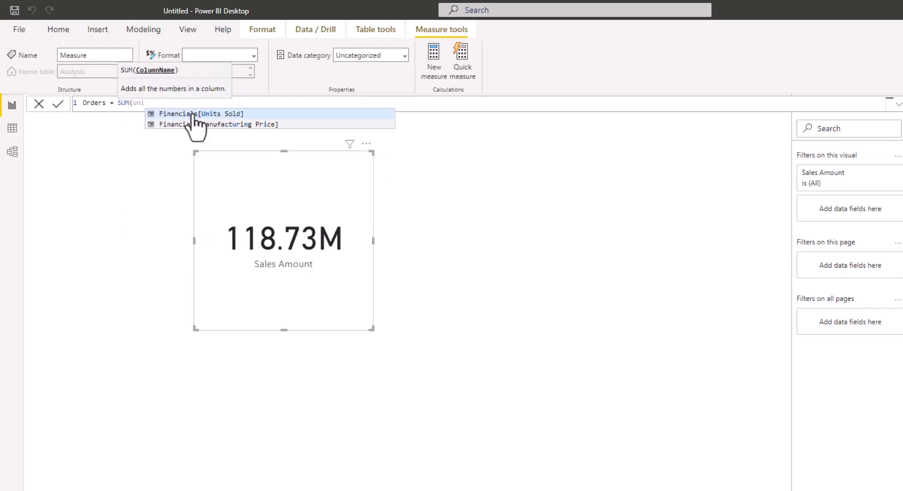
{"action": "left_click", "coordinate": [193, 114]}
{"action": "type", "text": ")"}
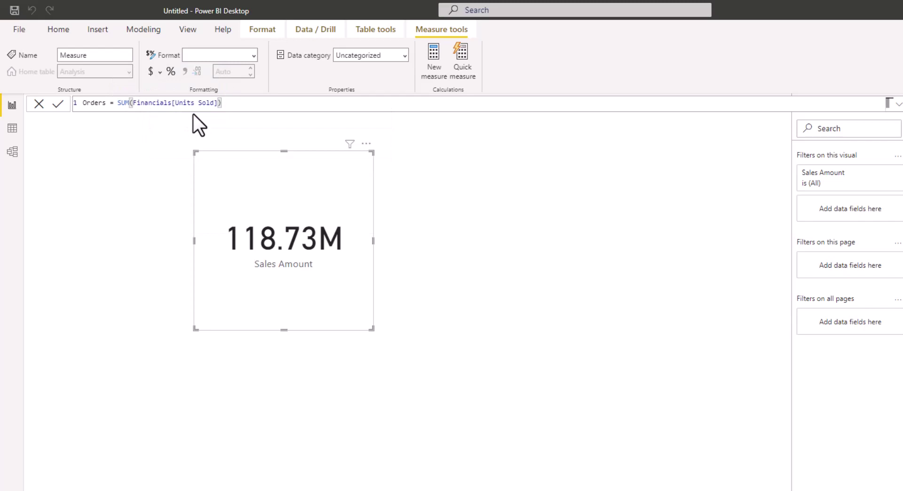
{"action": "key", "text": "Return"}
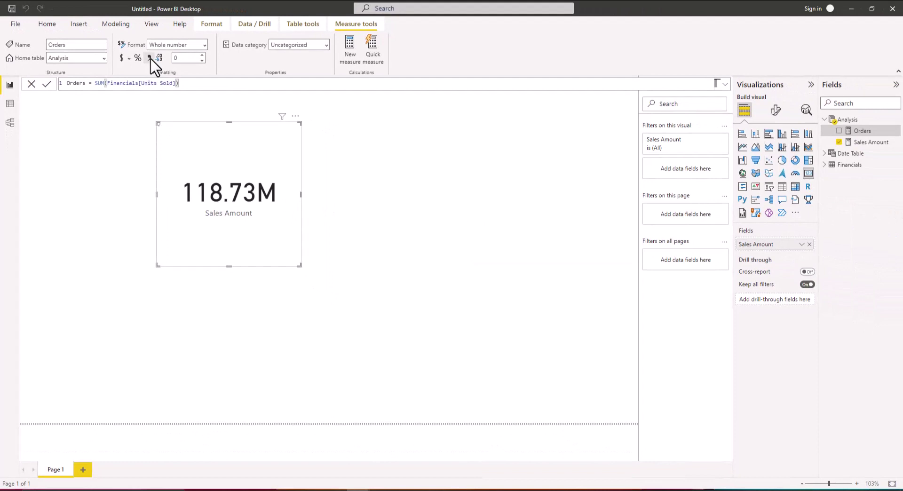
Step: Apply the thousands separator to Orders and replace Sales Amount with Orders in the card visual
{"action": "left_click", "coordinate": [149, 57]}
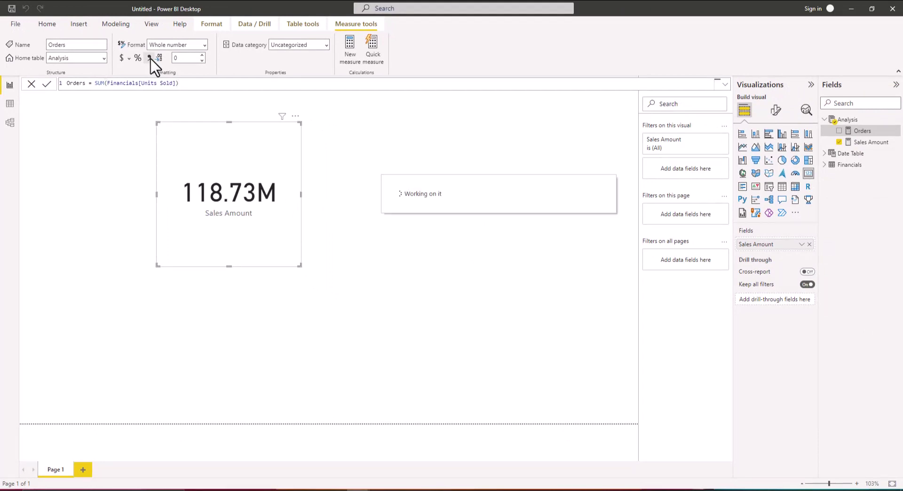
{"action": "left_click_drag", "start_coordinate": [859, 132], "coordinate": [771, 244]}
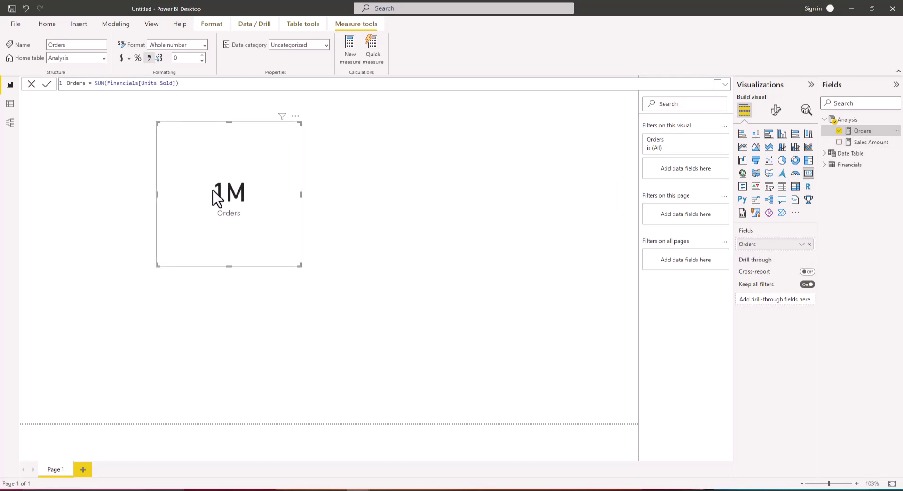
Step: Create a measure in the Analysis table with the formula Profit = SUM(Financials[Profit])
{"action": "left_click", "coordinate": [896, 122]}
{"action": "key", "text": "Escape"}
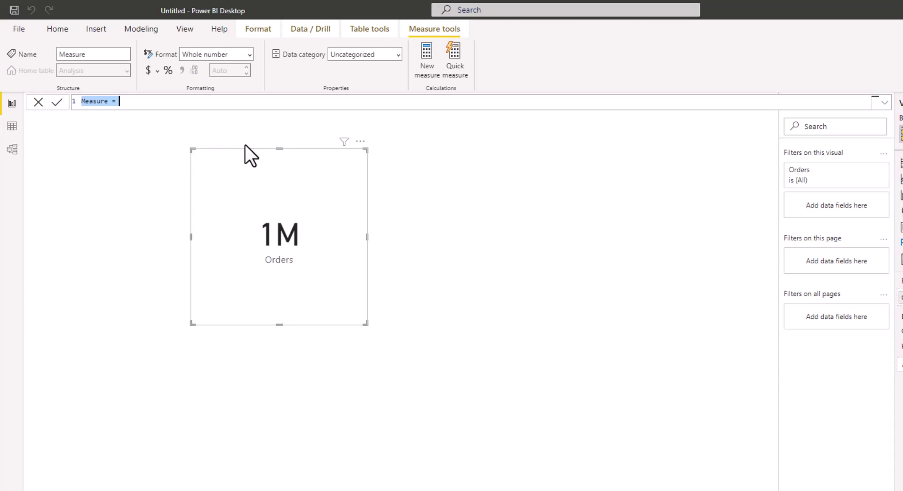
{"action": "type", "text": "Profit = sum"}
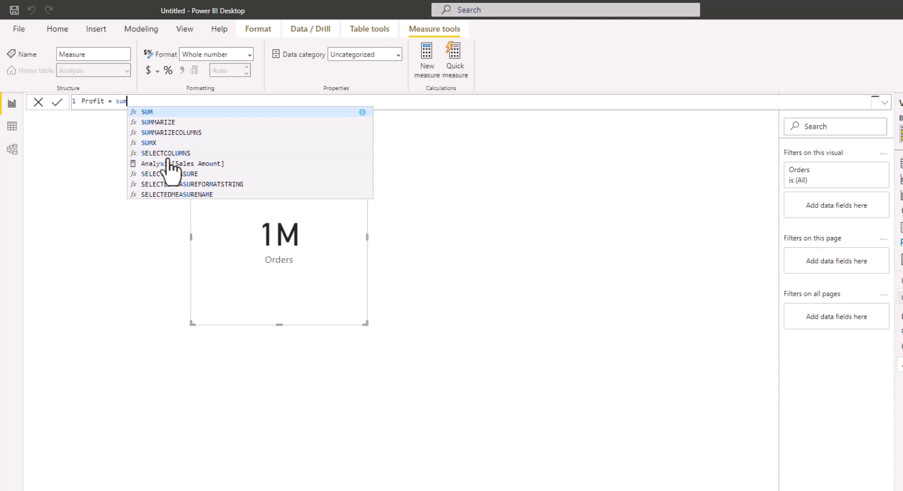
{"action": "left_click", "coordinate": [149, 112]}
{"action": "scroll", "coordinate": [219, 195], "scroll_direction": "down", "scroll_amount": 4}
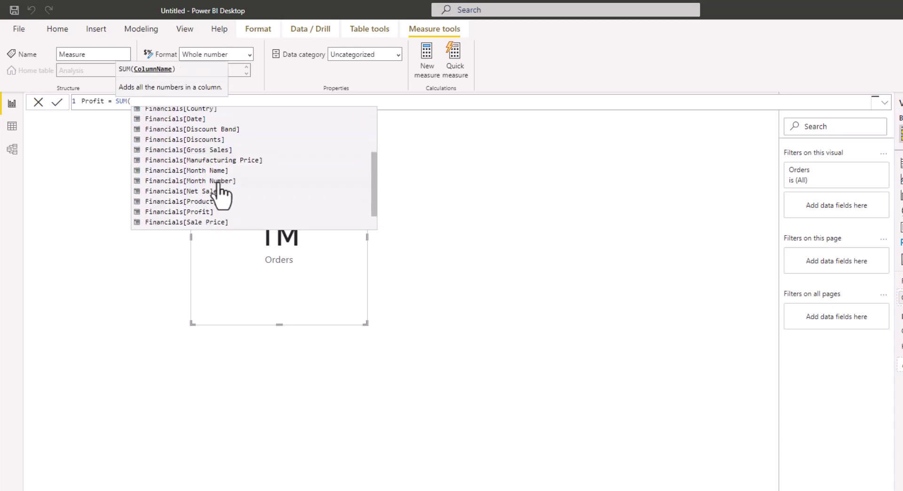
{"action": "left_click", "coordinate": [195, 184]}
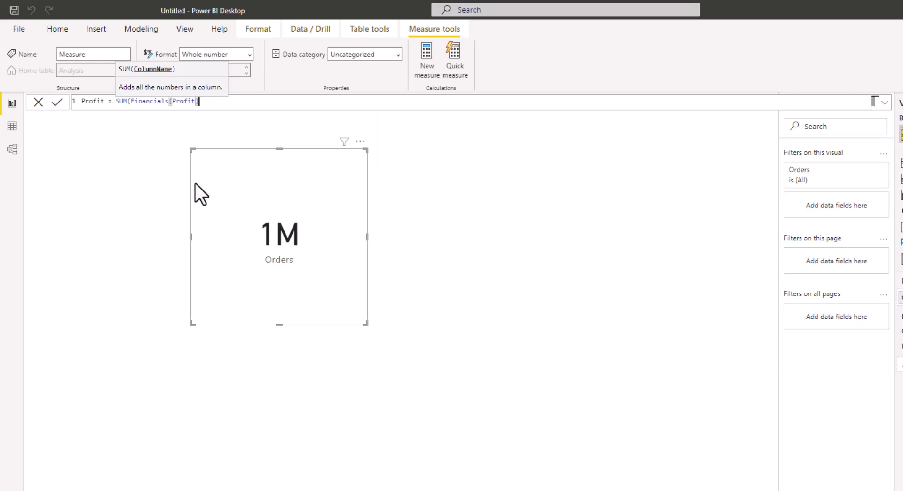
{"action": "type", "text": ")"}
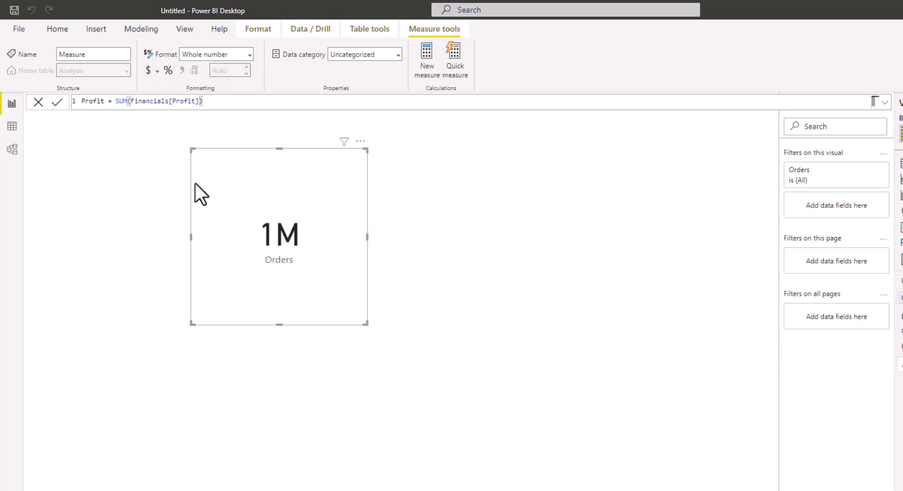
{"action": "key", "text": "Return"}
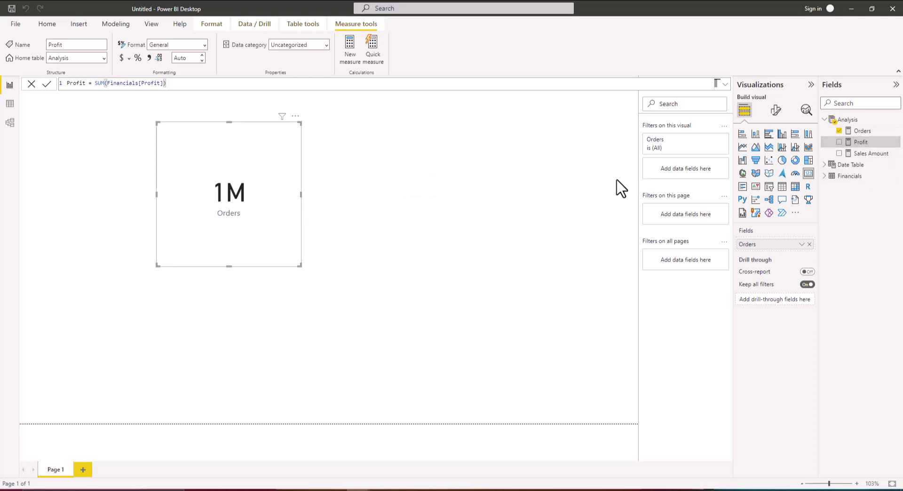
Step: Replace Orders with the Profit measure in the card visual
{"action": "left_click_drag", "start_coordinate": [856, 142], "coordinate": [766, 252]}
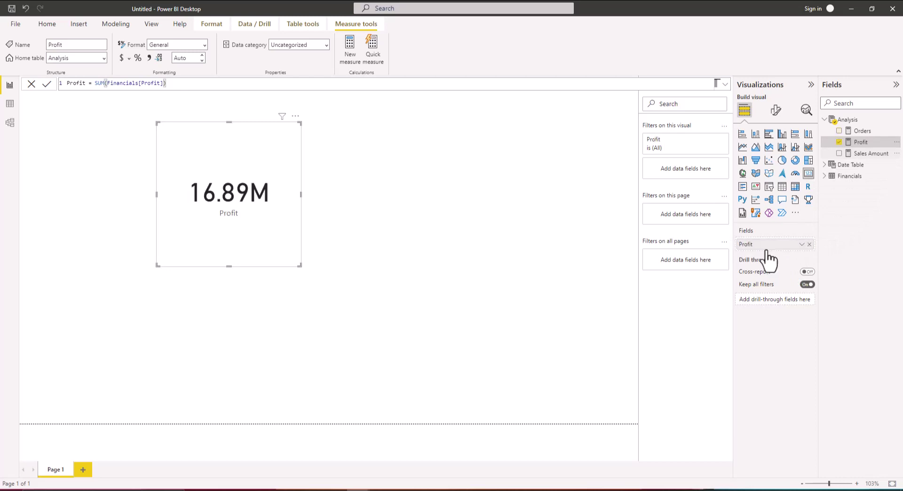
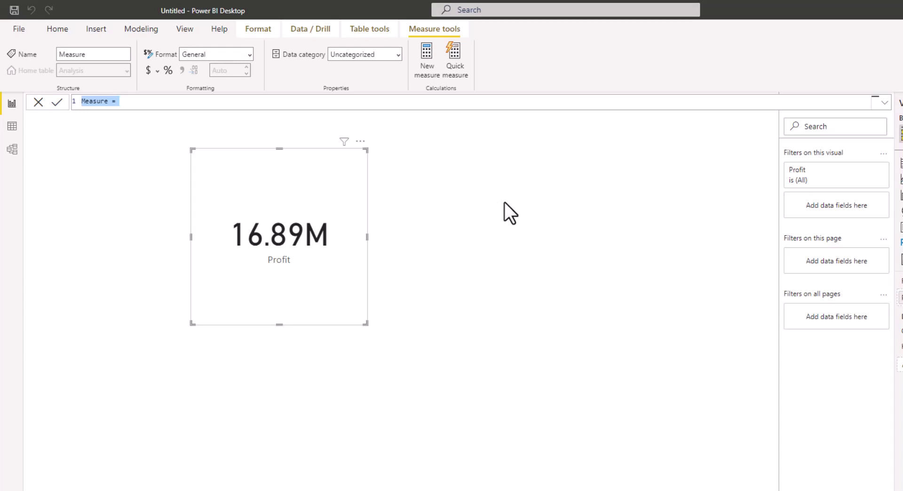
Step: Create a measure in the Analysis table with the formula Profit margin = DIVIDE([Profit],[Sales Amount])
{"action": "type", "text": "Profit margin "}
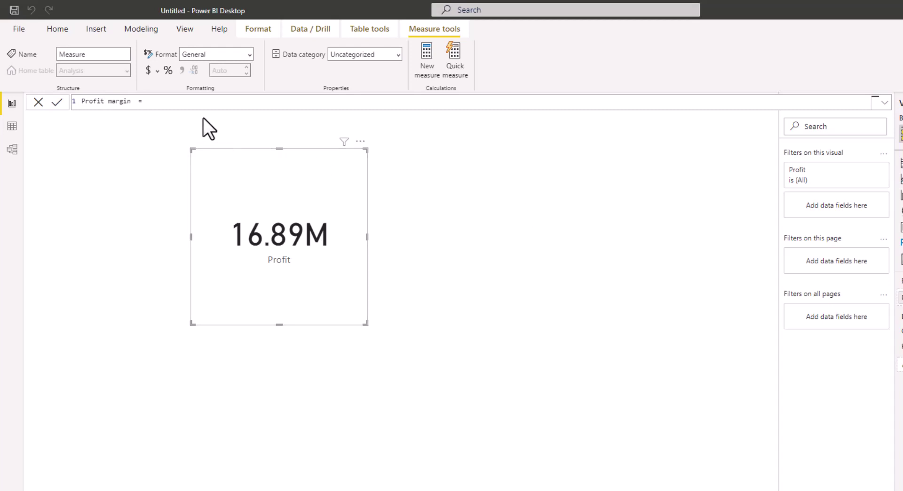
{"action": "type", "text": " = divide"}
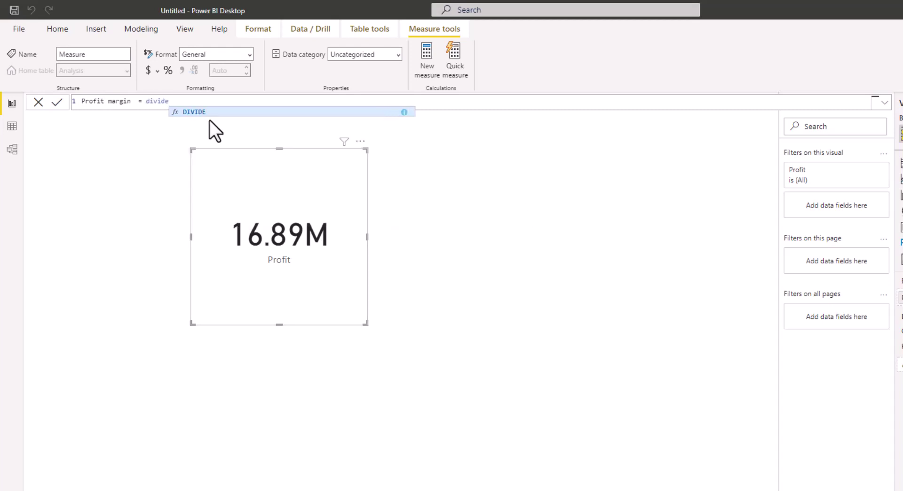
{"action": "key", "text": "Tab"}
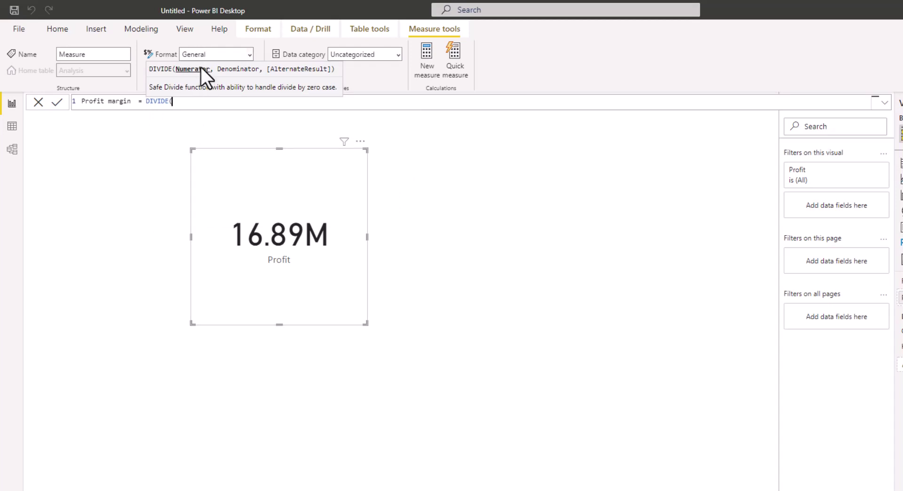
{"action": "type", "text": "profi"}
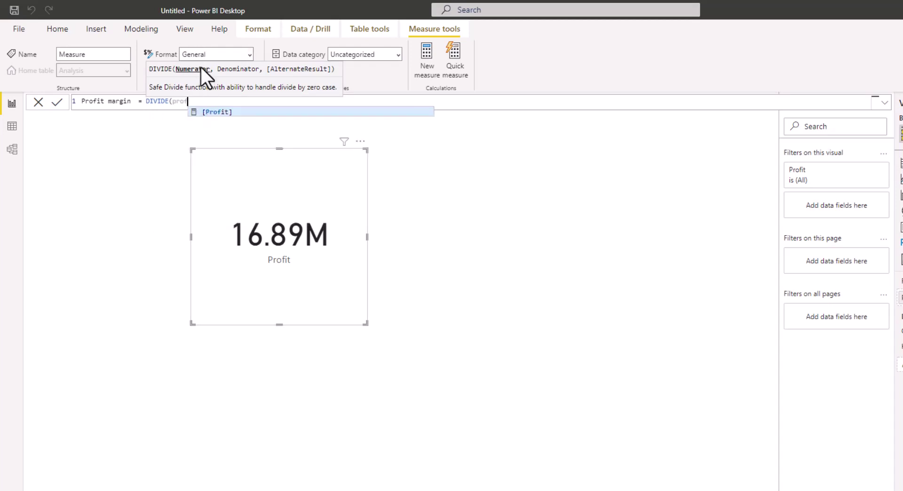
{"action": "left_click", "coordinate": [228, 115]}
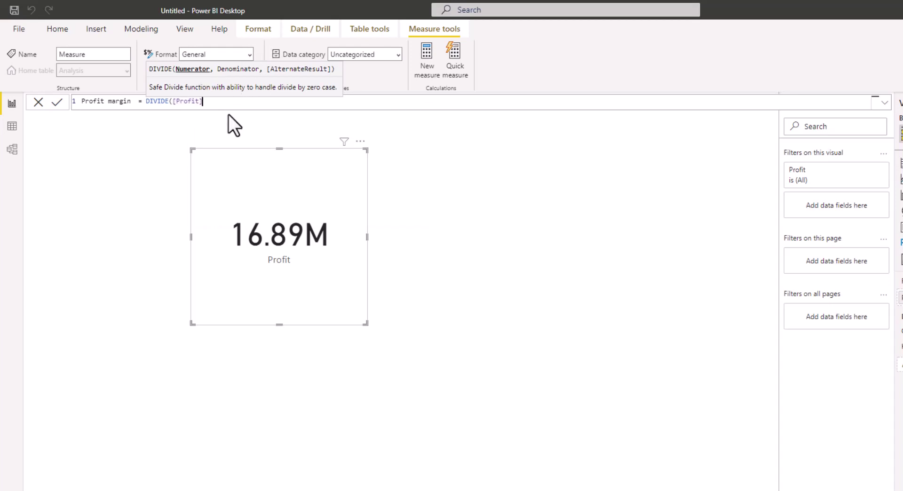
{"action": "type", "text": ",["}
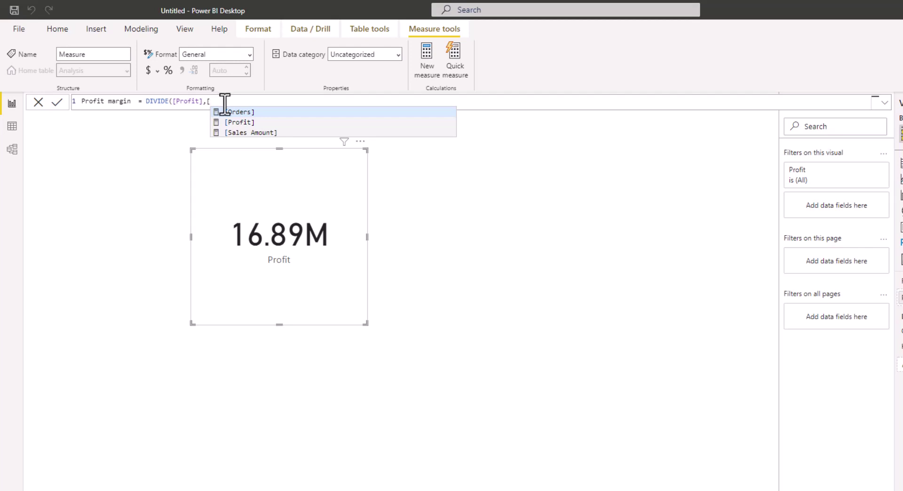
{"action": "left_click", "coordinate": [248, 133]}
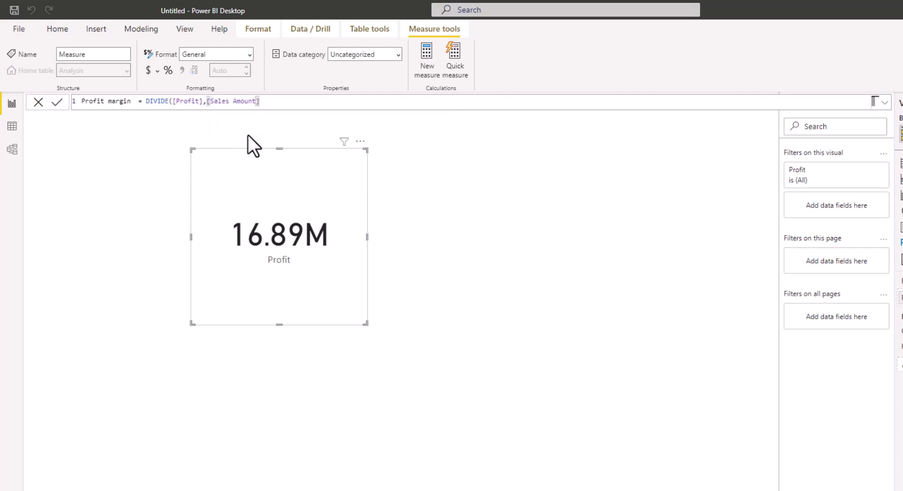
{"action": "type", "text": ")"}
{"action": "key", "text": "Return"}
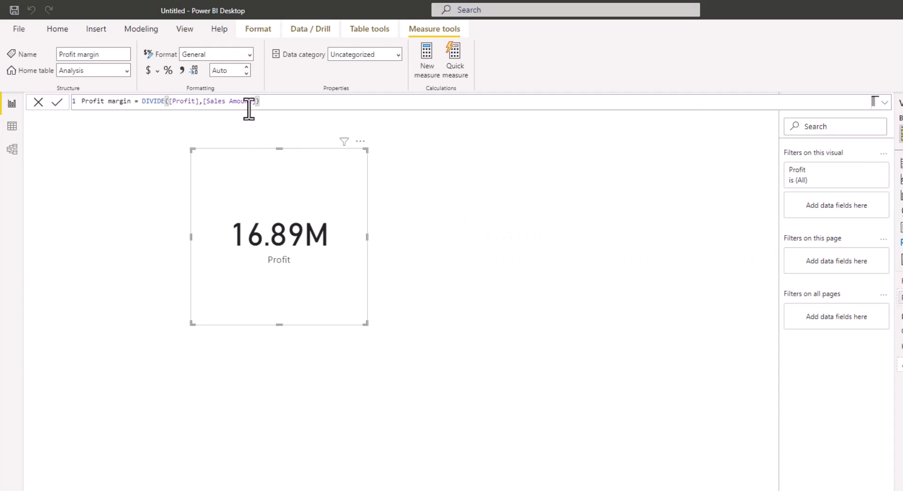
Step: Format Profit margin as a percentage and replace Profit with it in the card visual
{"action": "left_click", "coordinate": [168, 70]}
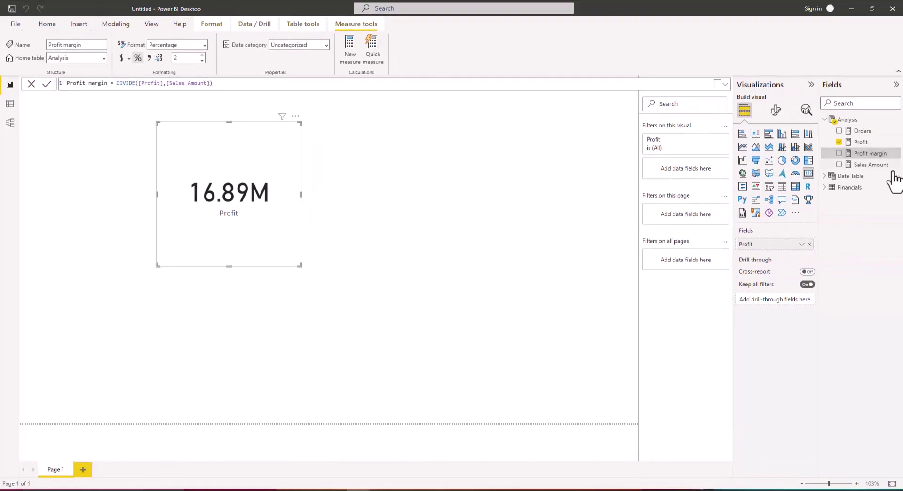
{"action": "left_click_drag", "start_coordinate": [870, 158], "coordinate": [783, 246]}
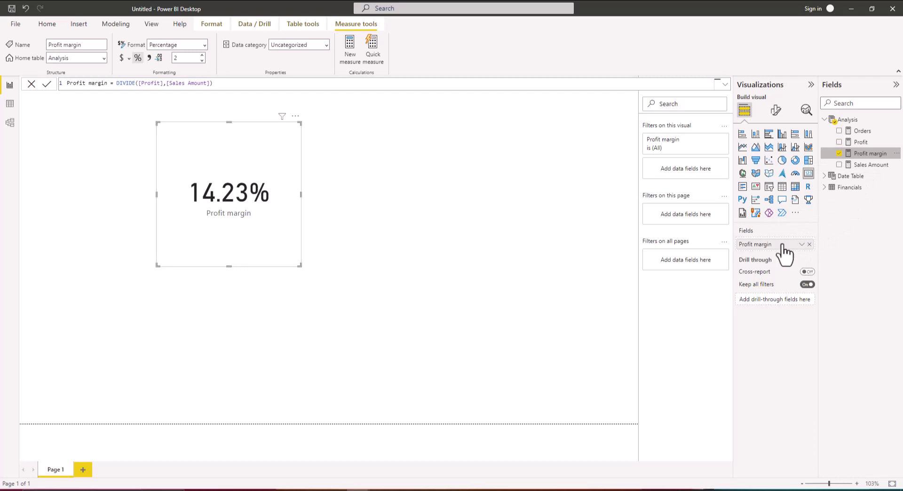
{"action": "mouse_move", "coordinate": [211, 207]}
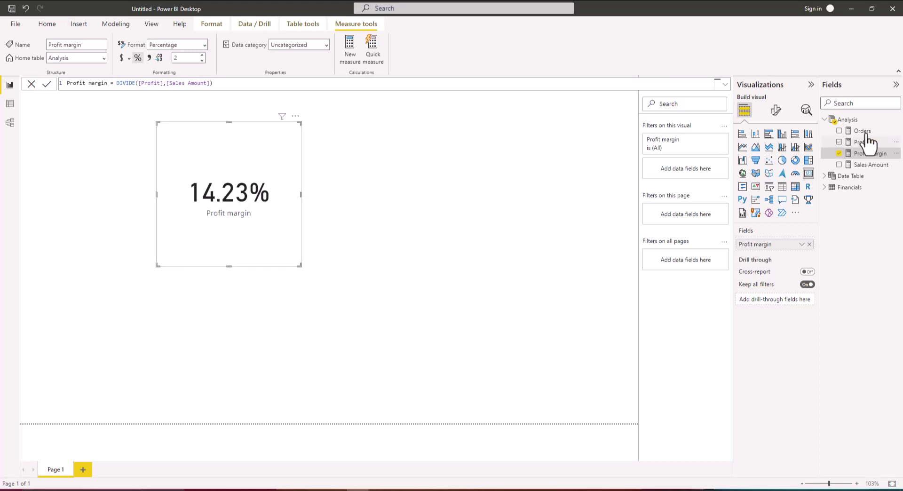
Step: Create a measure in the Analysis table with the formula Discount offered = SUM(Financials[Discounts])
{"action": "left_click", "coordinate": [896, 121]}
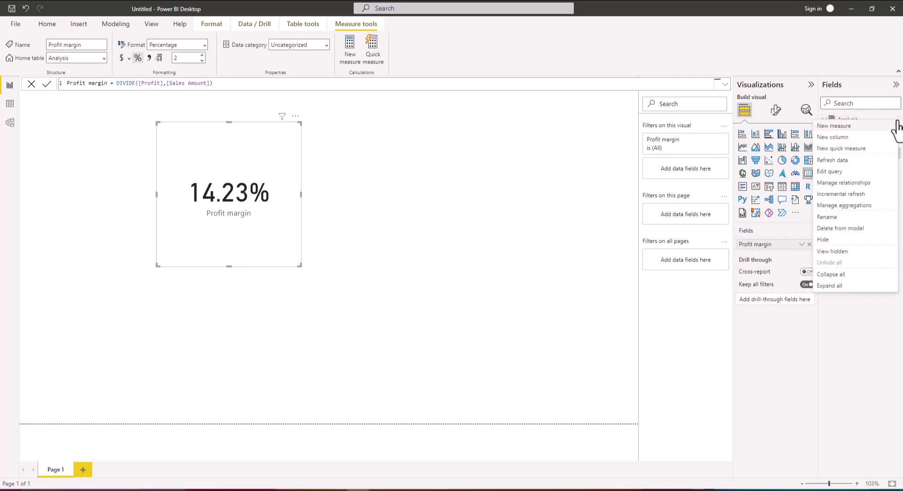
{"action": "key", "text": "Escape"}
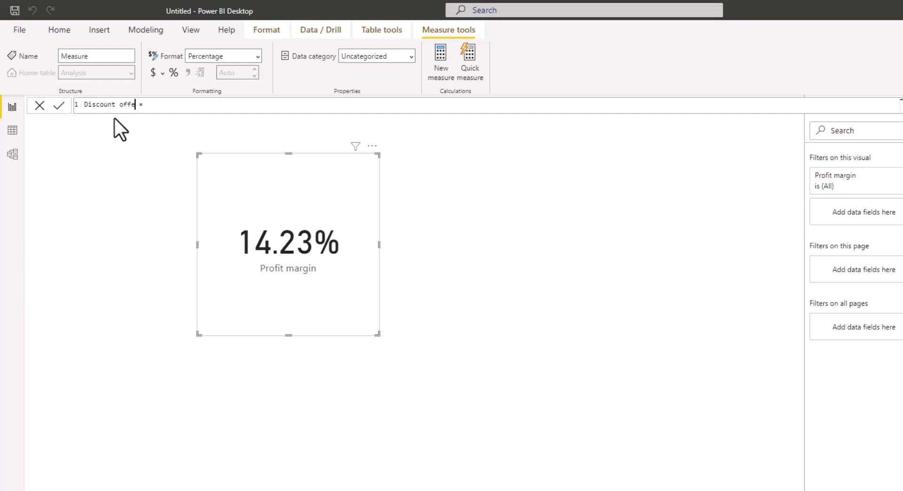
{"action": "type", "text": "red"}
{"action": "left_click", "coordinate": [186, 114]}
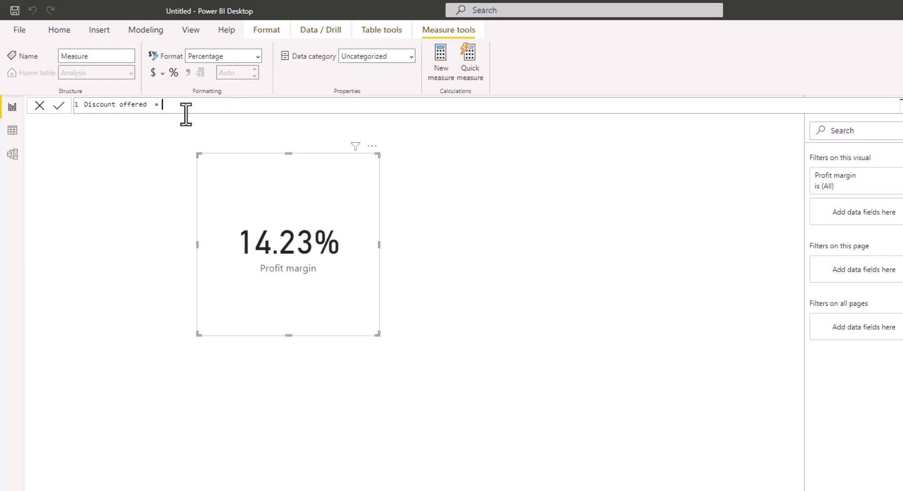
{"action": "type", "text": "sum"}
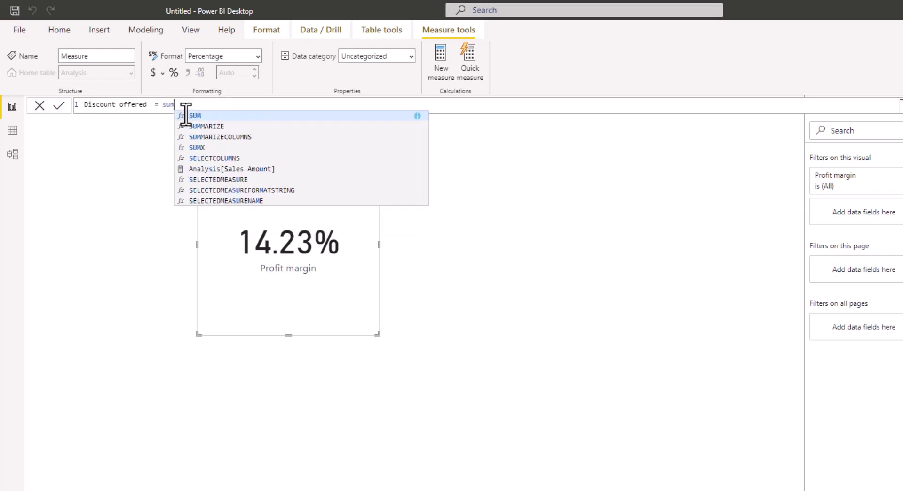
{"action": "left_click", "coordinate": [187, 116]}
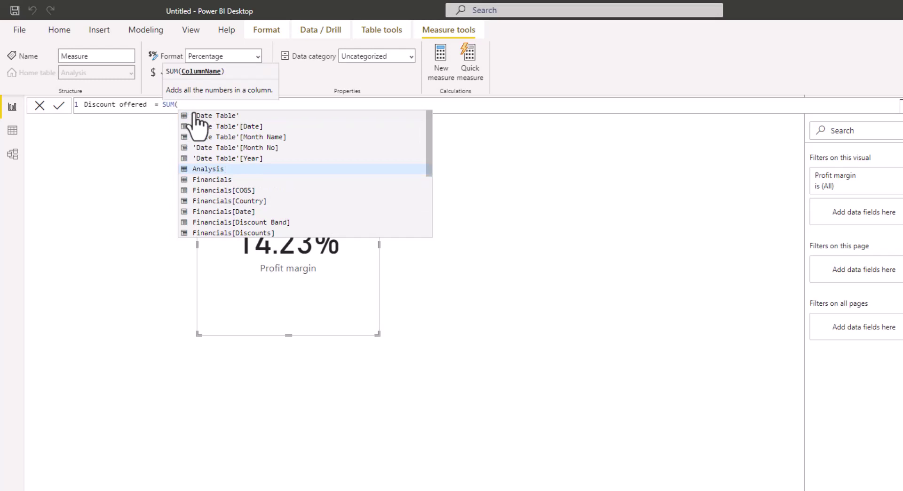
{"action": "type", "text": "dis"}
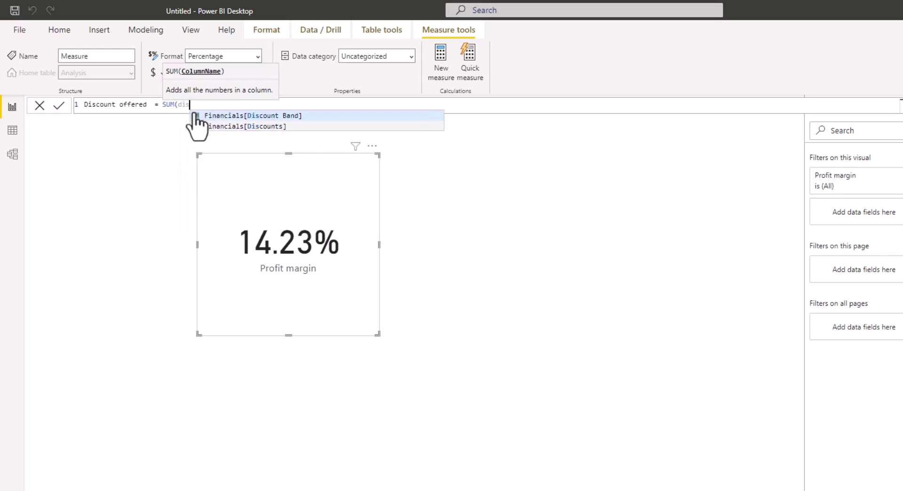
{"action": "left_click", "coordinate": [257, 126]}
{"action": "type", "text": ")"}
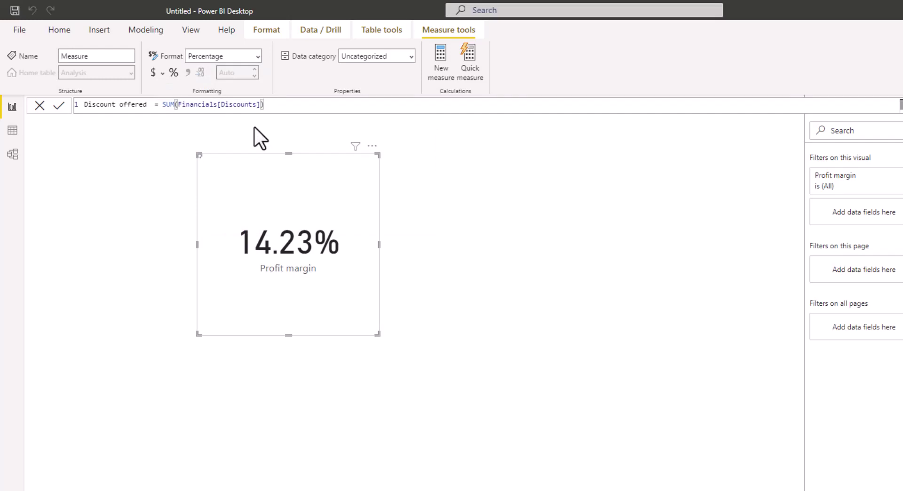
{"action": "key", "text": "Return"}
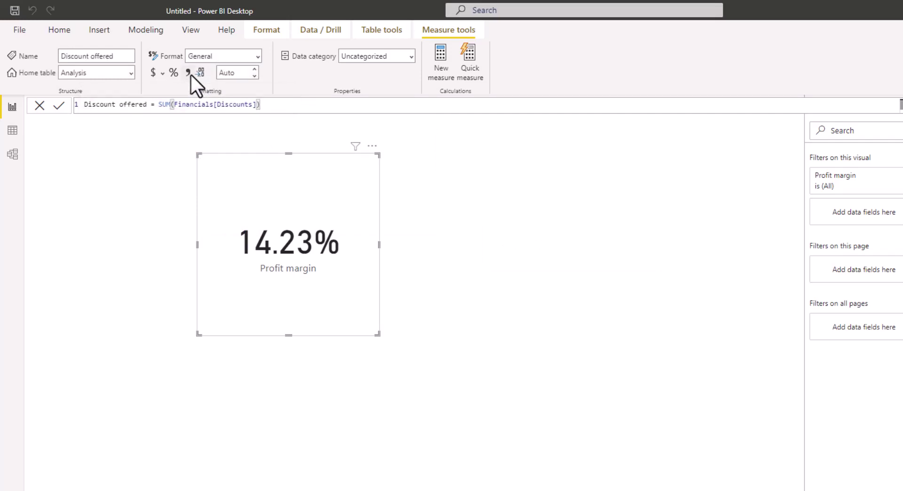
Step: Apply the thousands separator to Discount offered and replace Profit margin with it in the card visual
{"action": "left_click", "coordinate": [191, 74]}
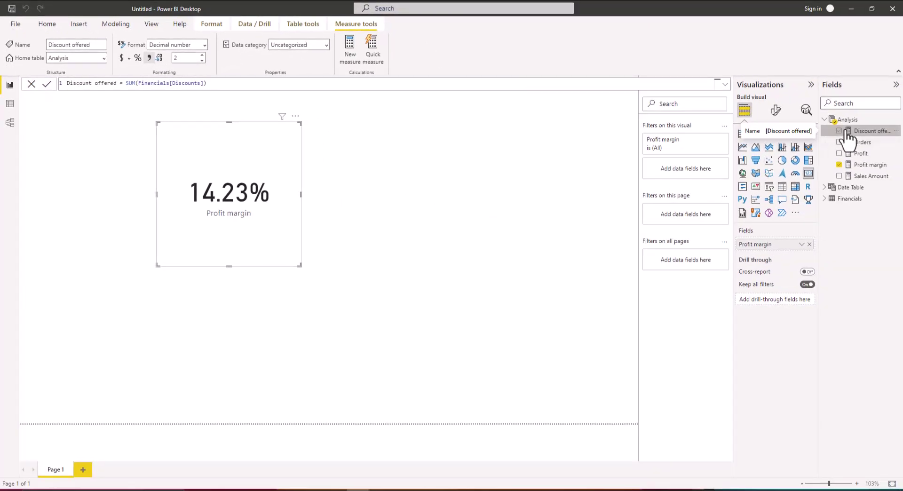
{"action": "left_click_drag", "start_coordinate": [854, 134], "coordinate": [772, 244]}
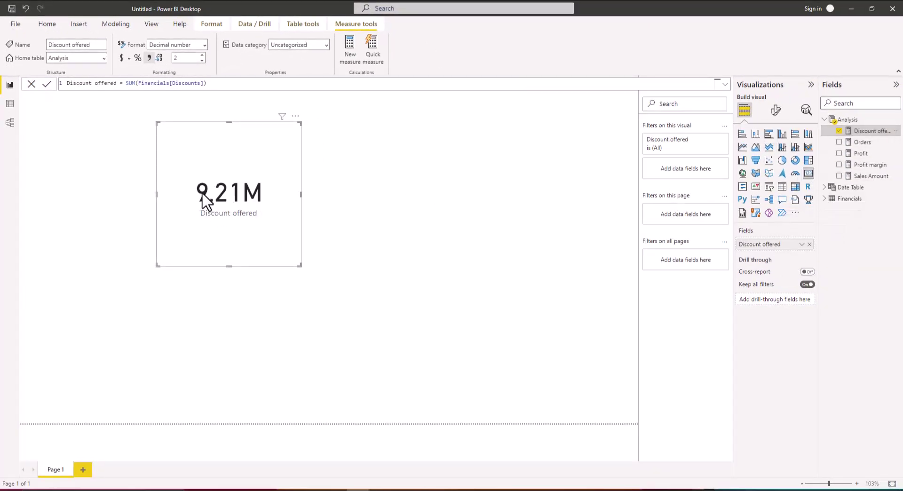